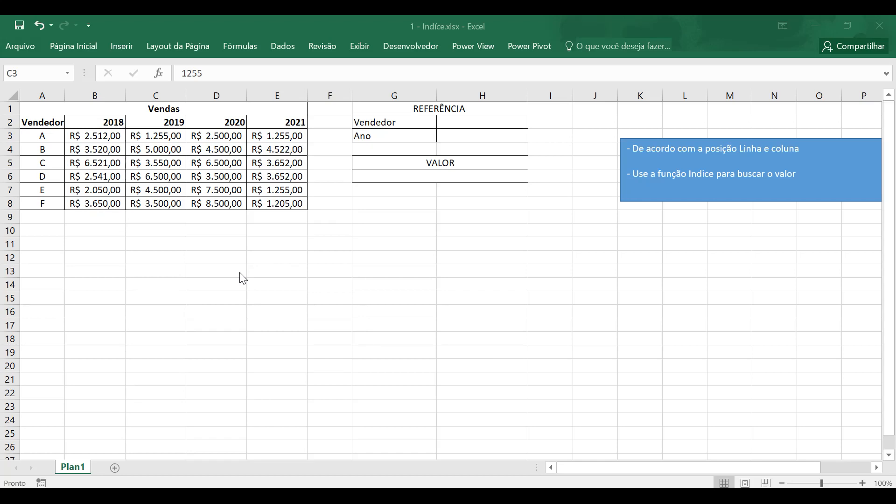
- Examine the Vendas table's vendor list, year headers and sales amounts, focusing on vendor C's 2020 value
click(39, 108)
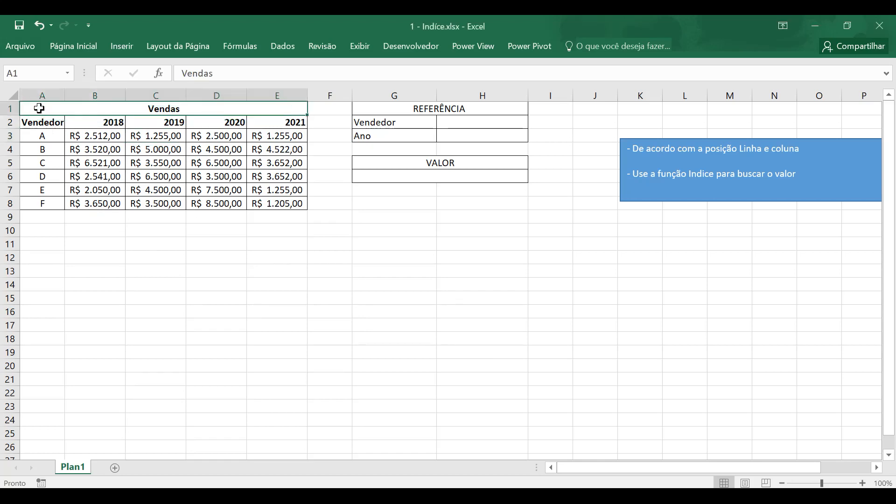
drag(47, 125, 43, 200)
click(43, 139)
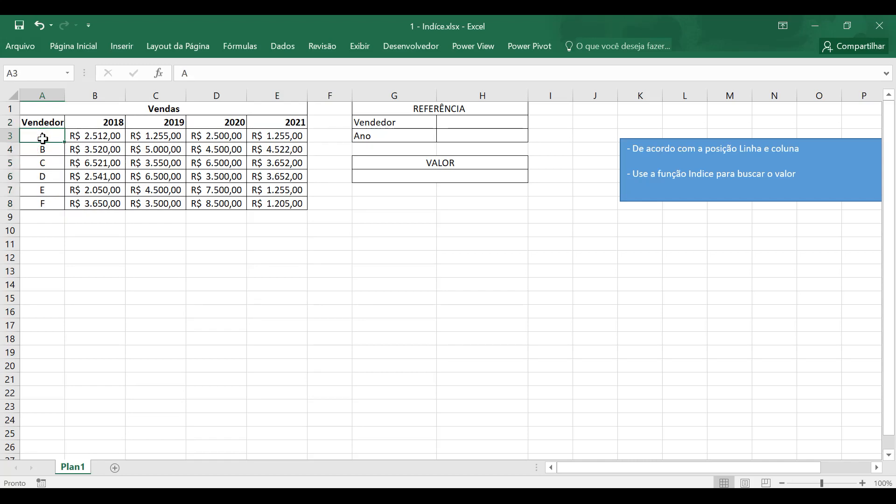
drag(124, 125, 268, 122)
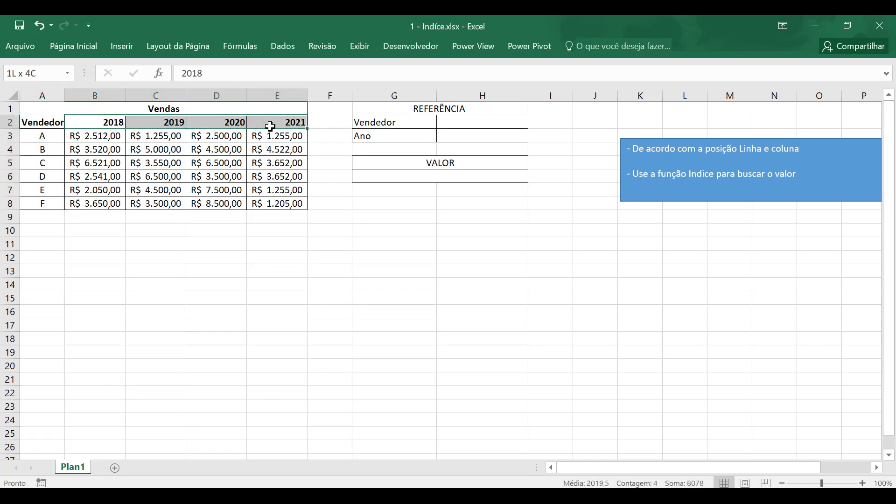
click(94, 138)
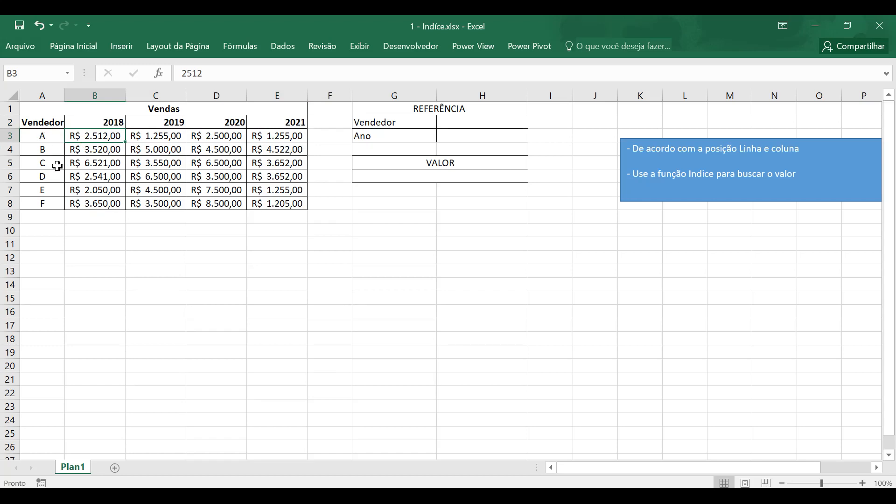
click(154, 163)
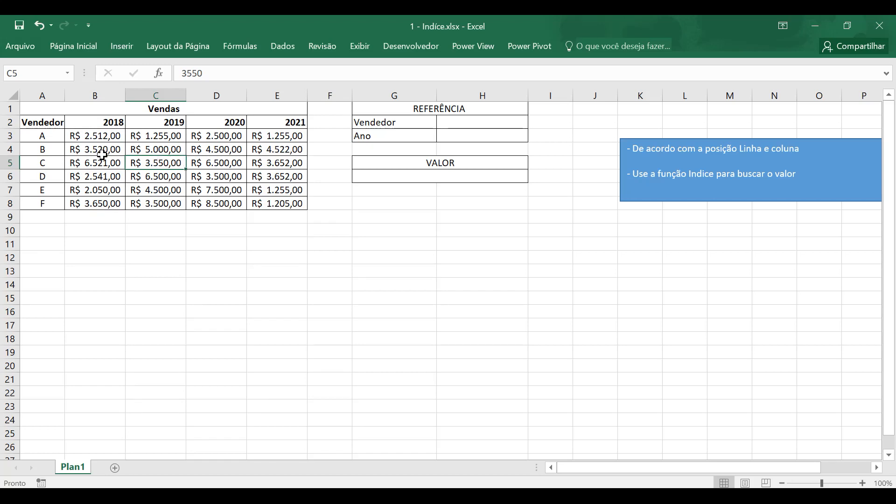
drag(42, 135, 41, 198)
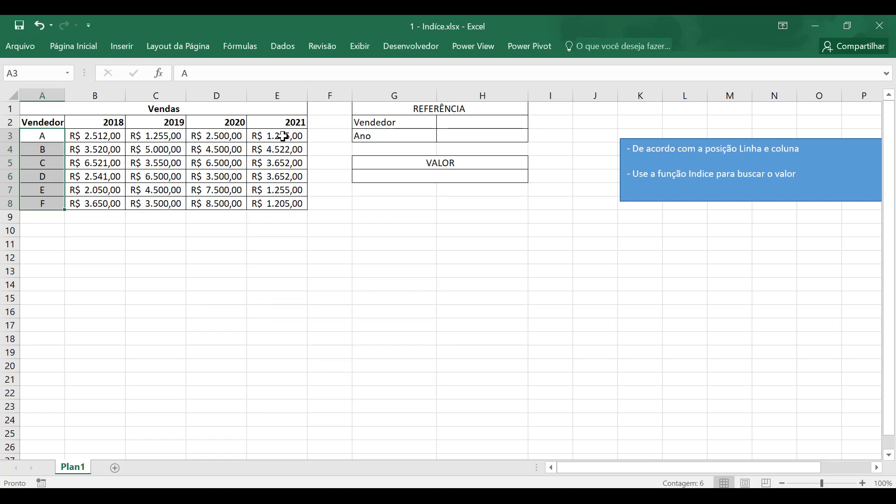
click(217, 163)
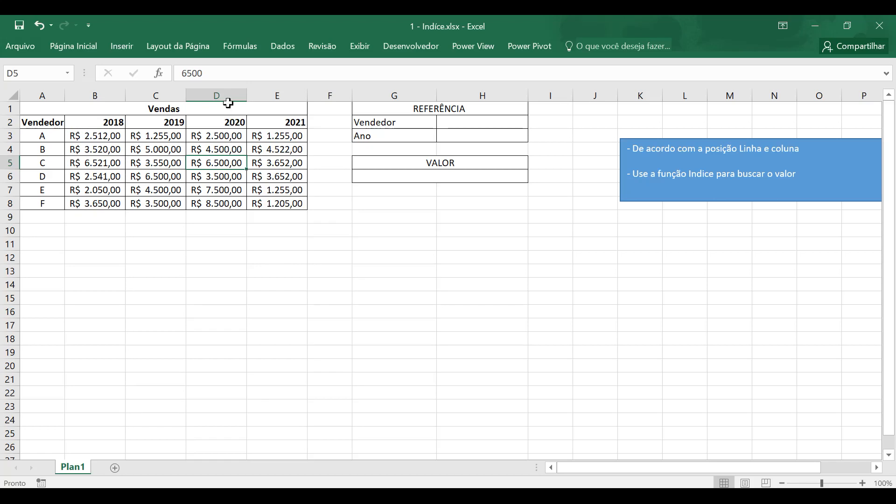
click(224, 162)
click(10, 163)
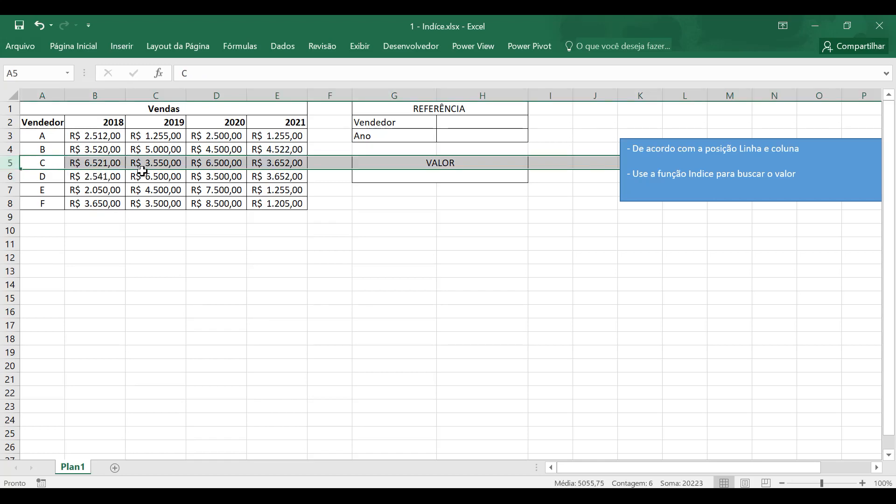
click(220, 163)
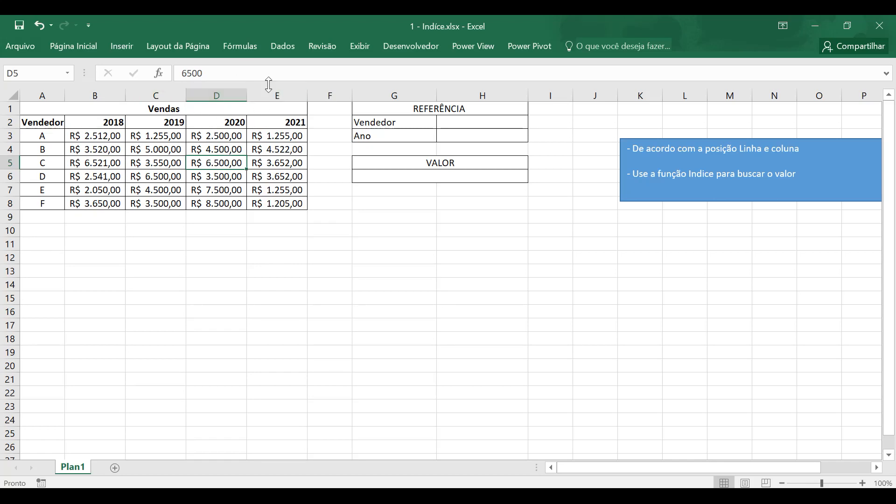
- Count the table columns from Vendedor to 2020 and enter 4 as the Ano reference in H3
click(58, 122)
click(98, 122)
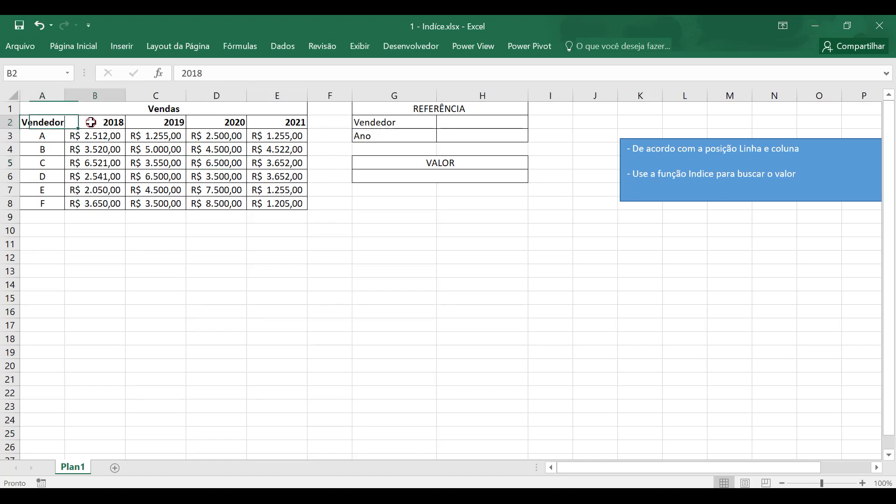
click(149, 122)
click(196, 126)
click(464, 136)
text(4)
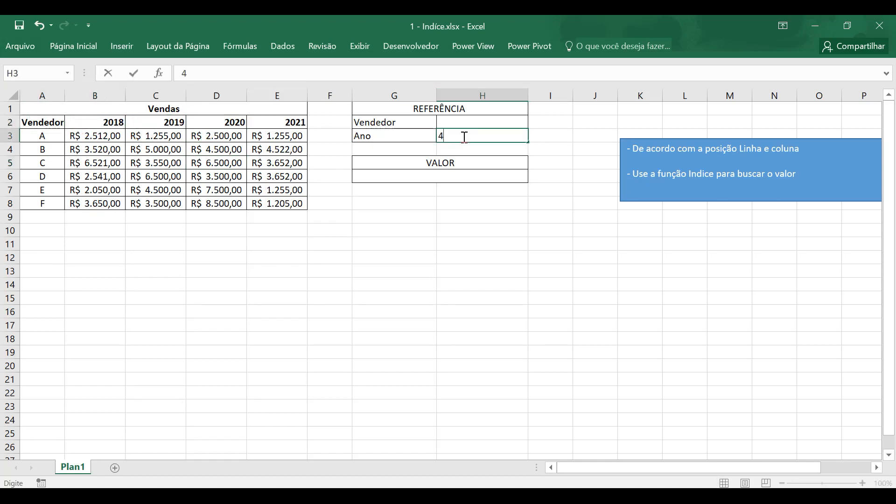
key(Return)
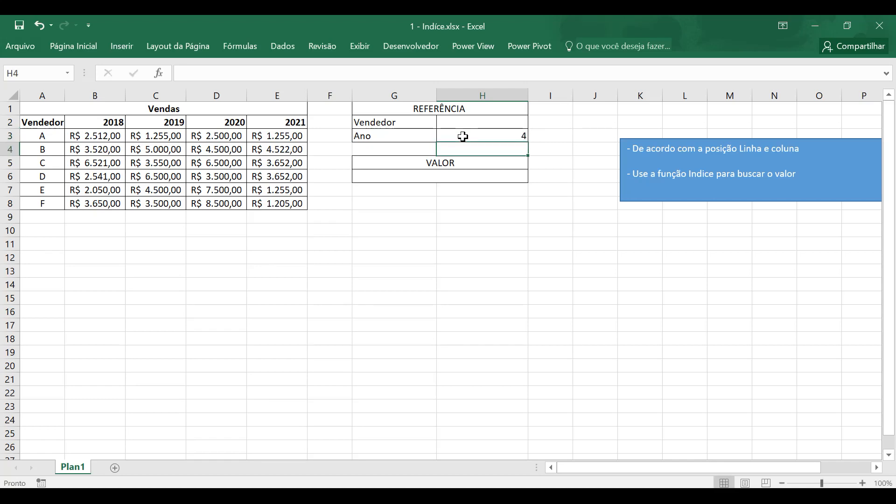
- Count the data rows from vendor A to vendor C and enter 3 as the Vendedor reference in H2
click(238, 166)
click(56, 161)
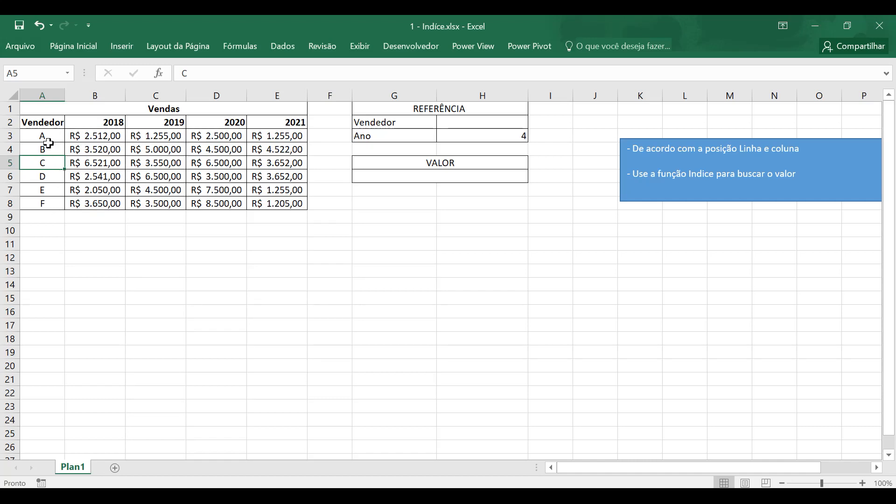
drag(42, 136, 270, 202)
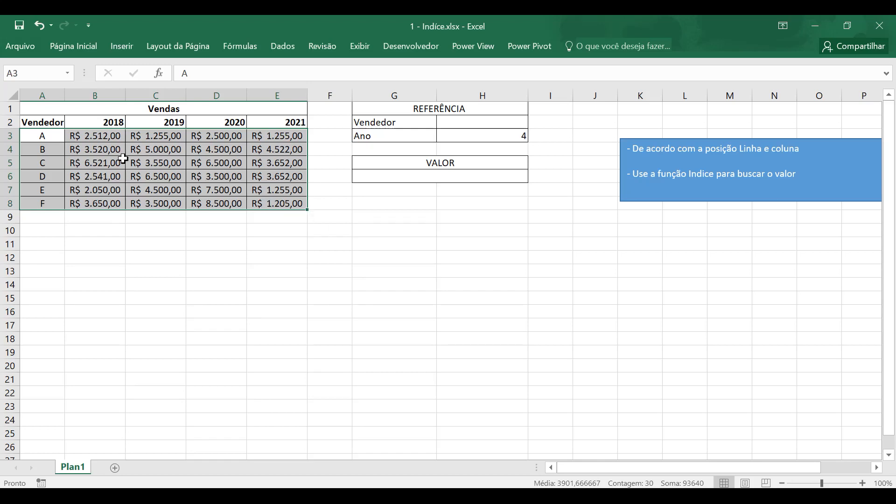
click(50, 135)
click(46, 149)
click(46, 162)
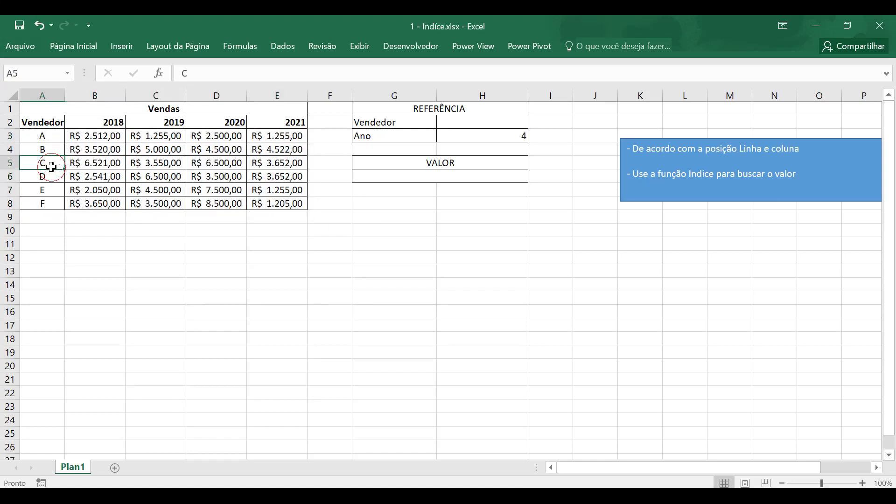
click(484, 124)
text(3)
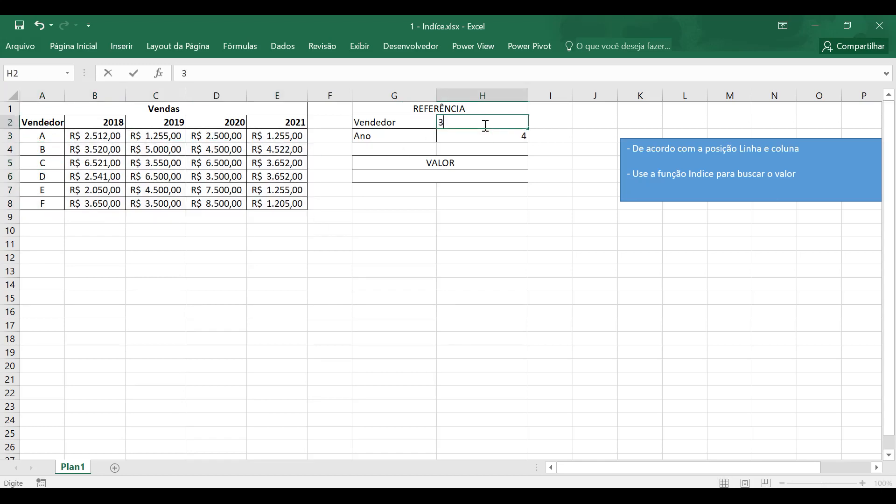
key(Return)
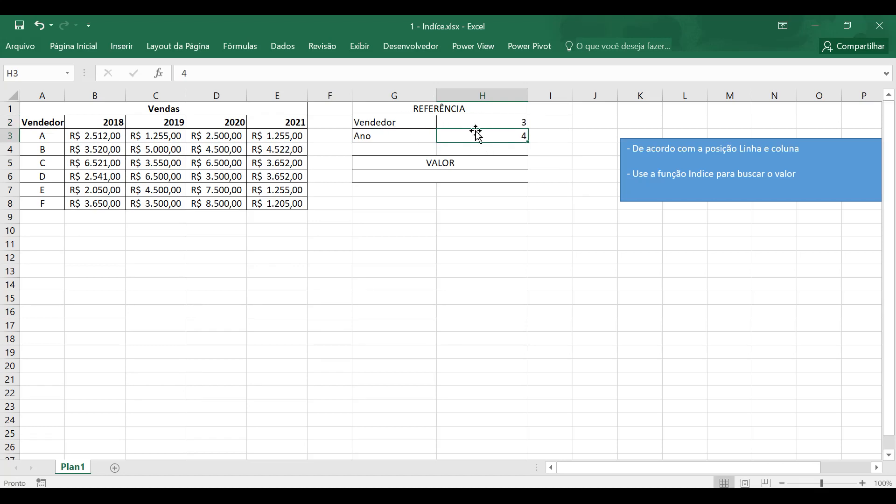
click(512, 122)
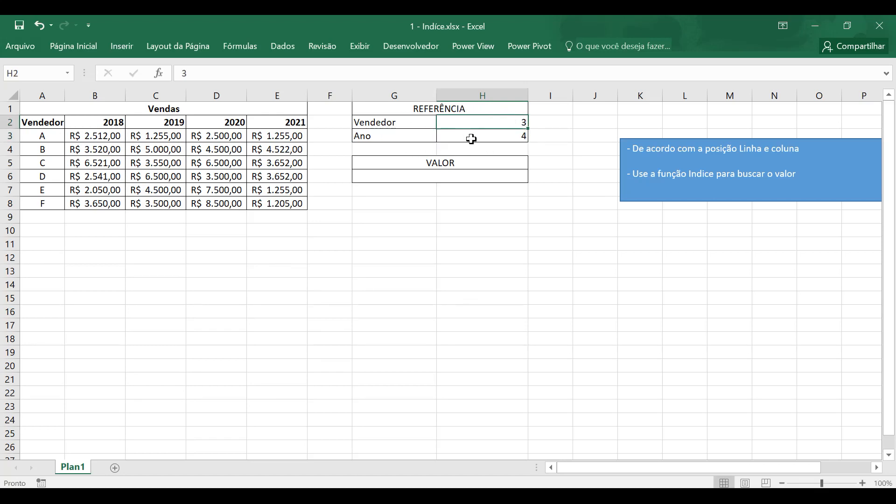
click(517, 135)
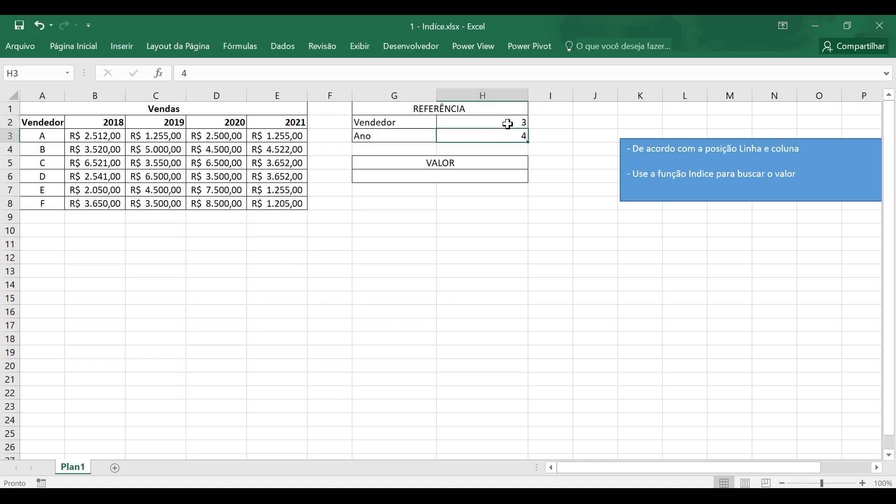
click(508, 124)
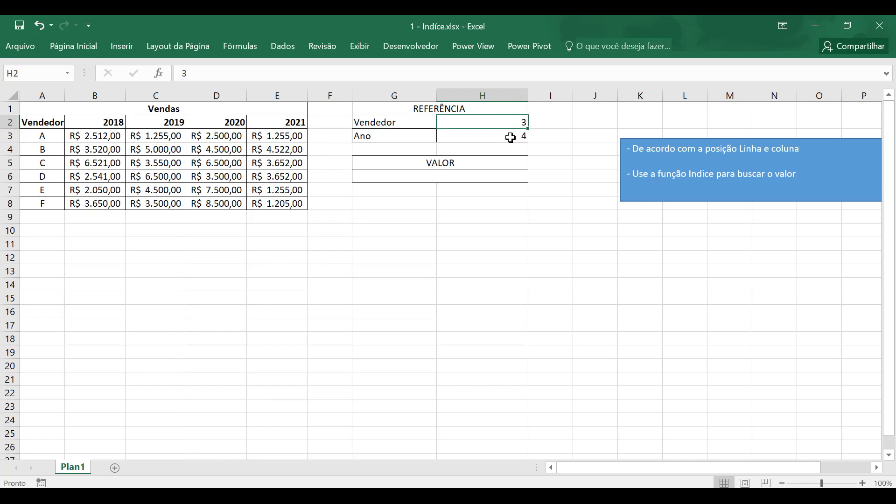
click(511, 136)
- Start an ÍNDICE formula in the cell below VALOR, using A3:E8 as the array
click(493, 179)
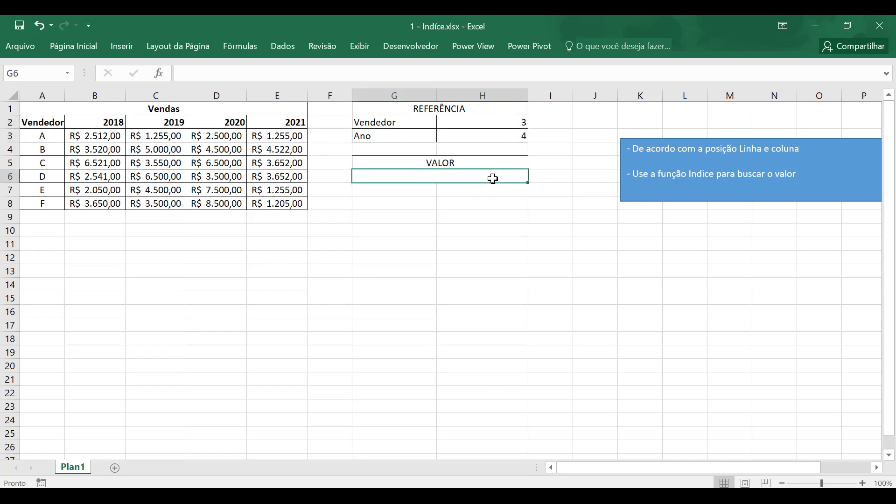
text(=)
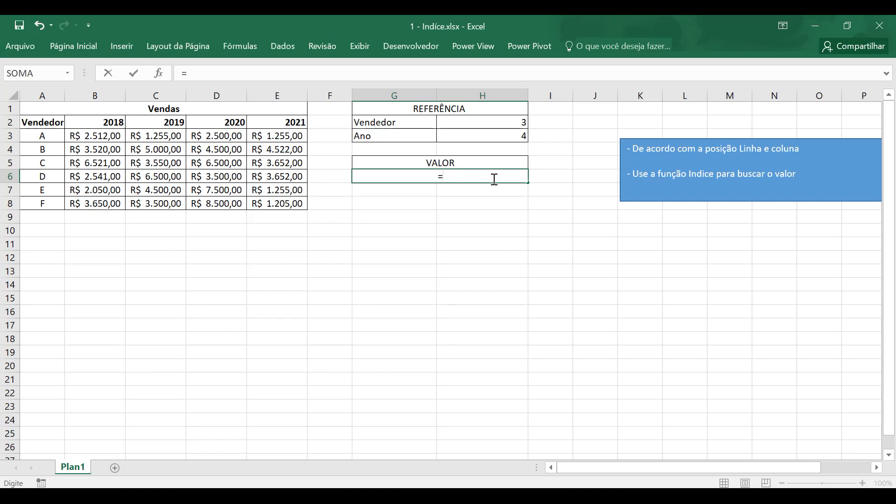
text(í)
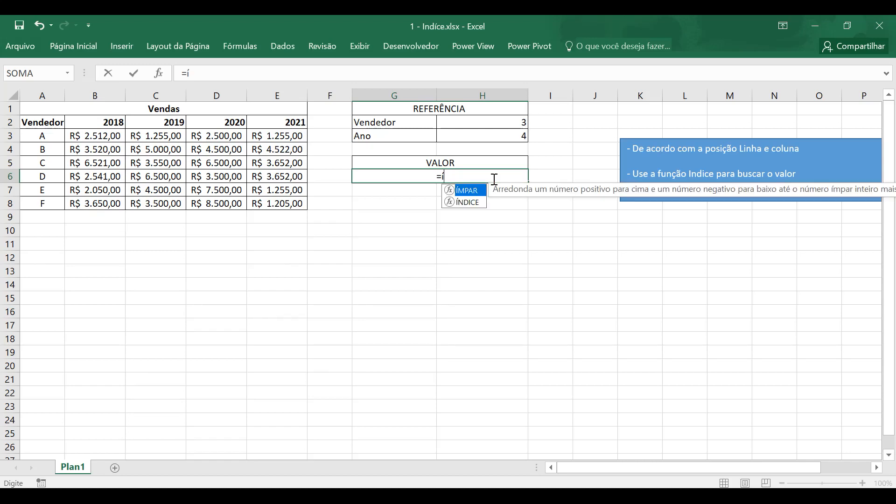
click(470, 203)
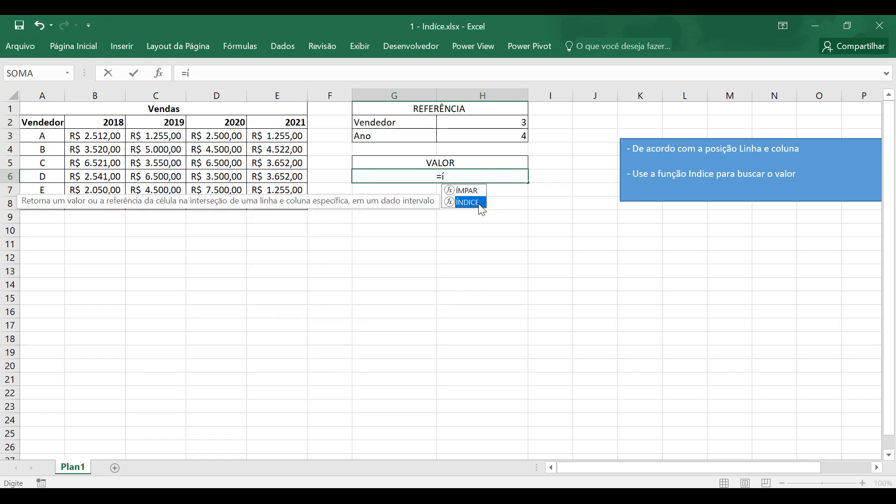
double_click(473, 202)
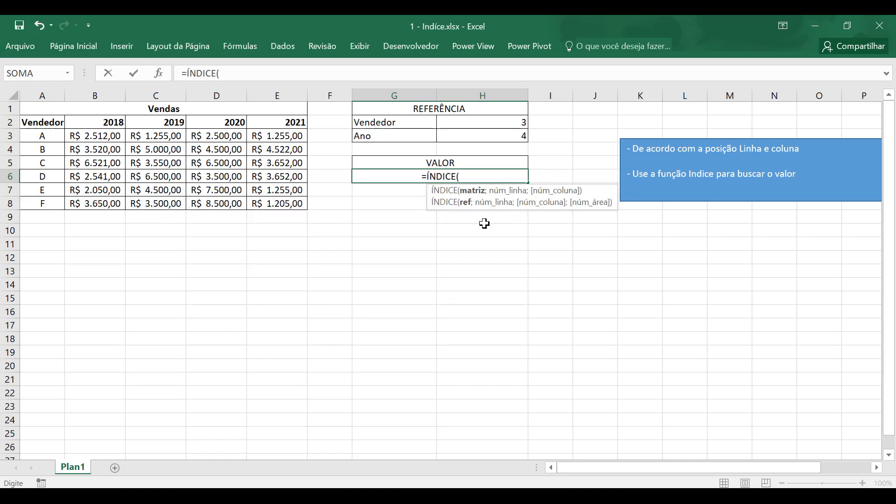
drag(42, 135, 289, 201)
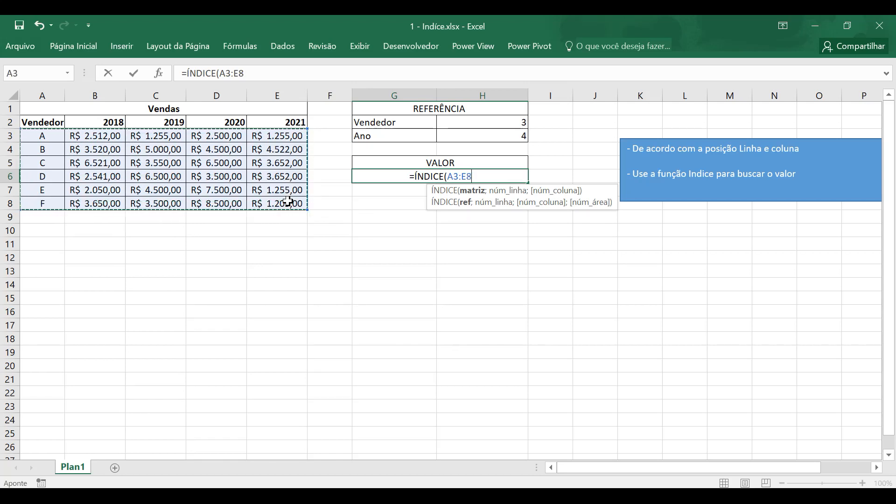
text(;)
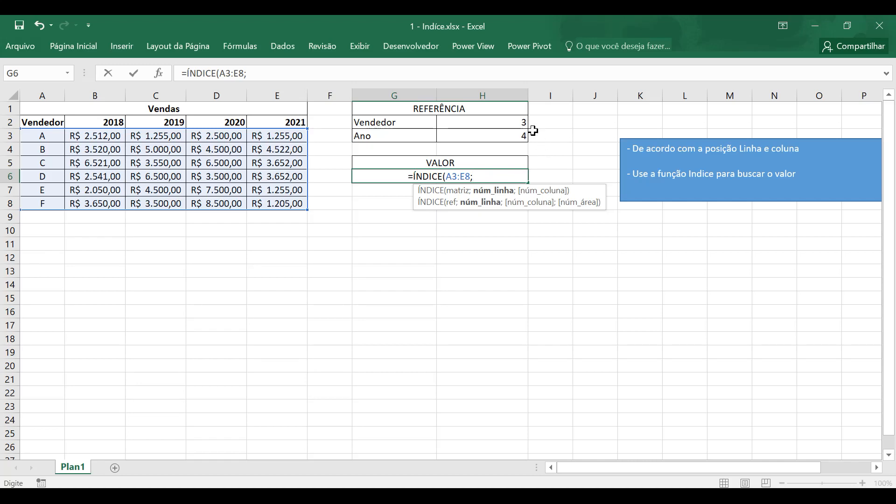
- Complete the ÍNDICE formula with H2 as the row number and H3 as the column number
click(521, 122)
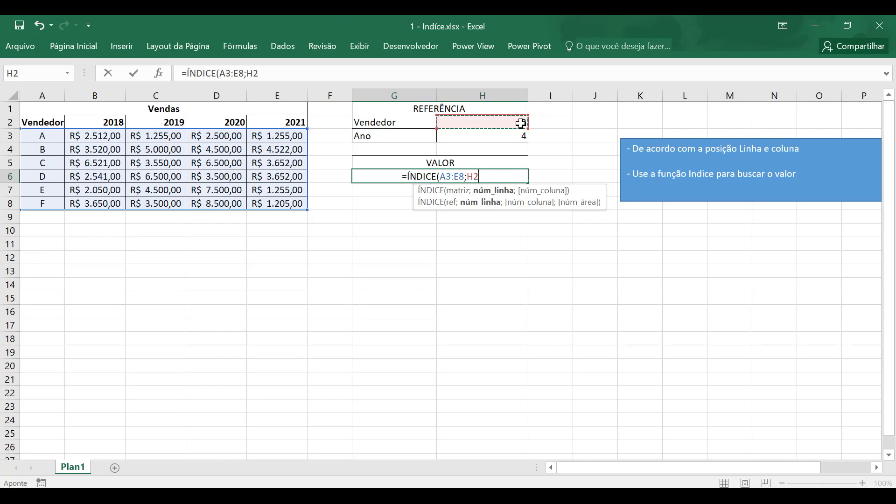
text(;)
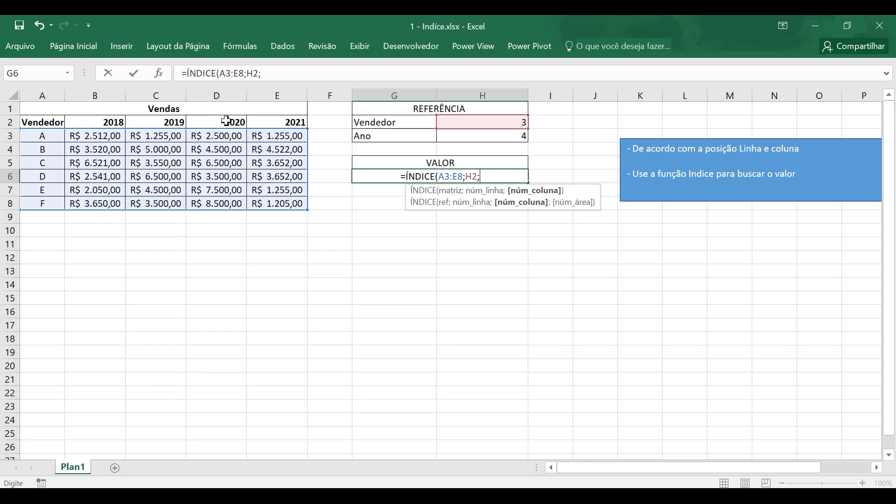
click(516, 134)
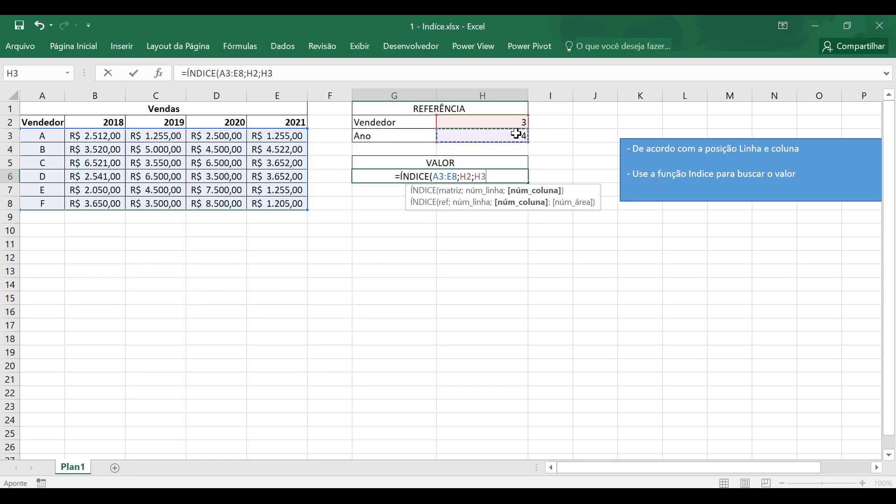
text())
key(Return)
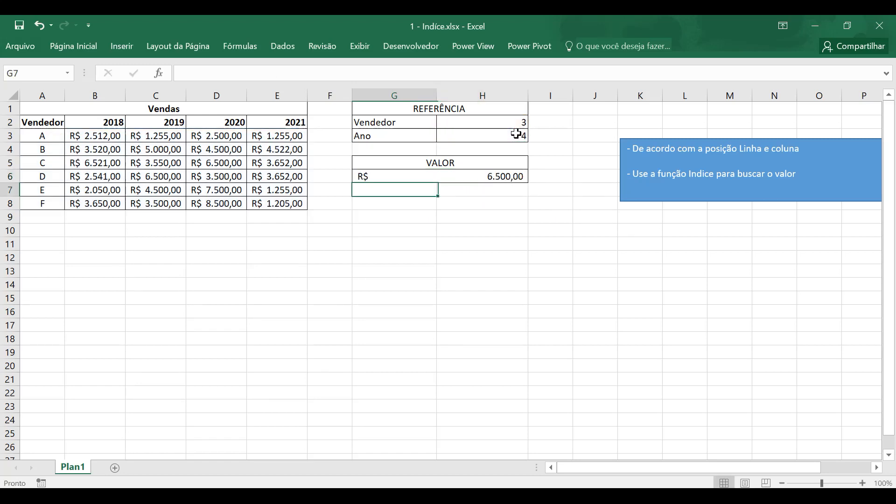
- Test the lookup by setting the Vendedor reference to 1 and the Ano reference to 2, and check the VALOR cell
click(486, 122)
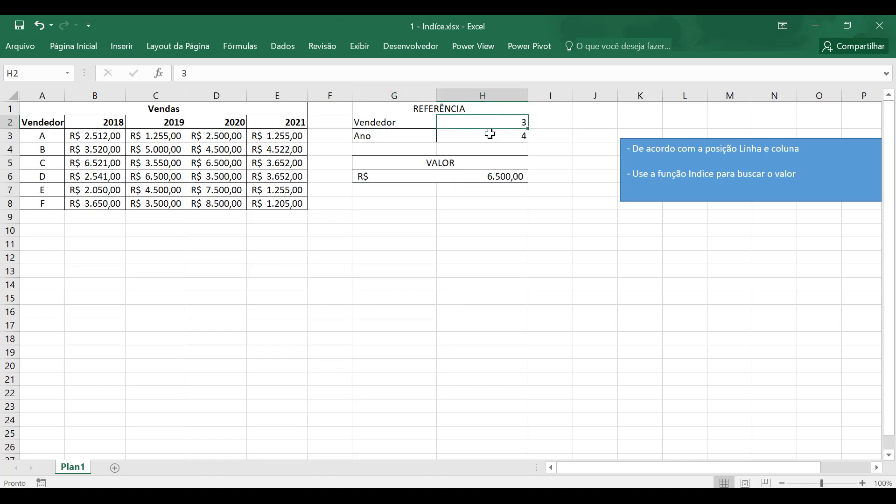
text(1)
key(Return)
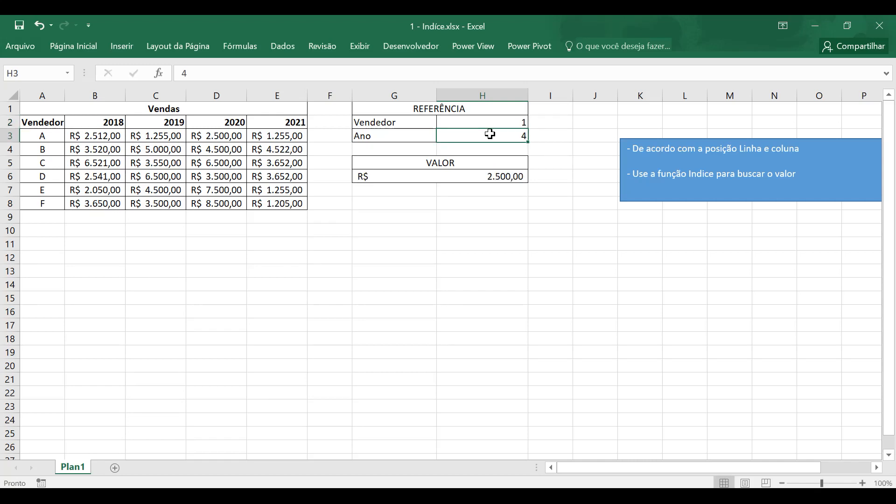
text(2)
key(Return)
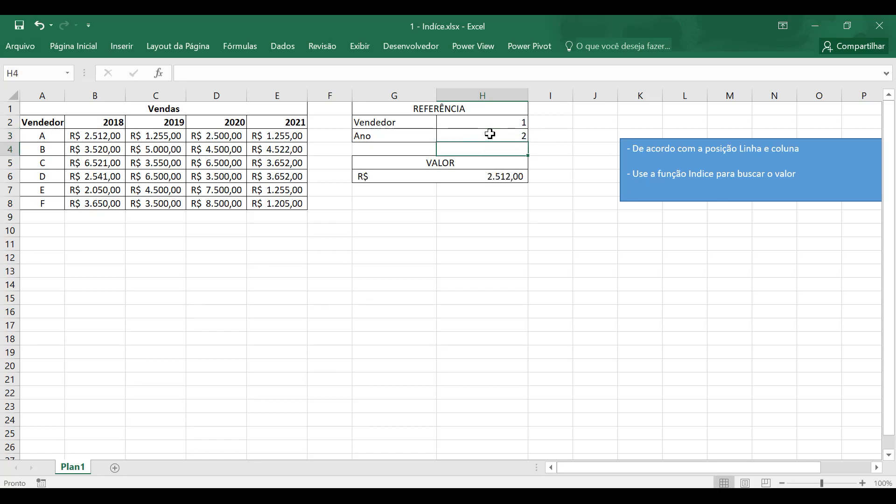
click(511, 175)
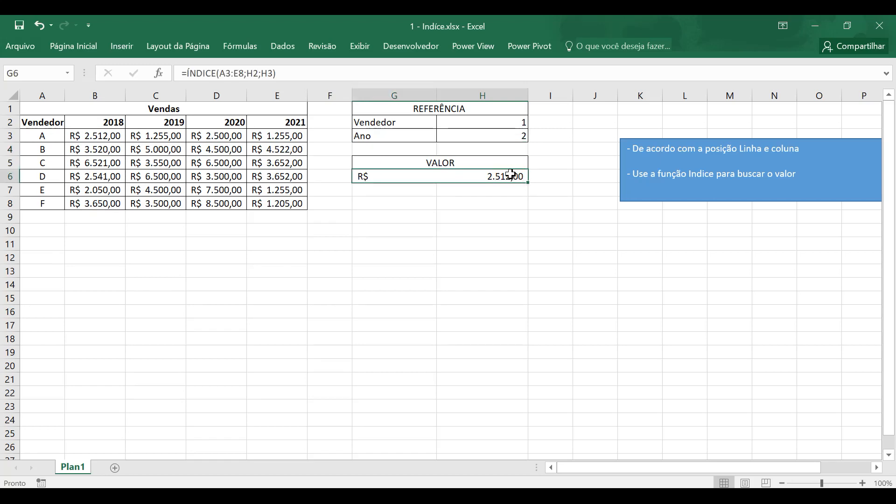
- Examine how row and column positions are counted in the Vendas table, tracing the vendor rows, year headers and 2020 sales down to vendor D
drag(55, 125, 270, 191)
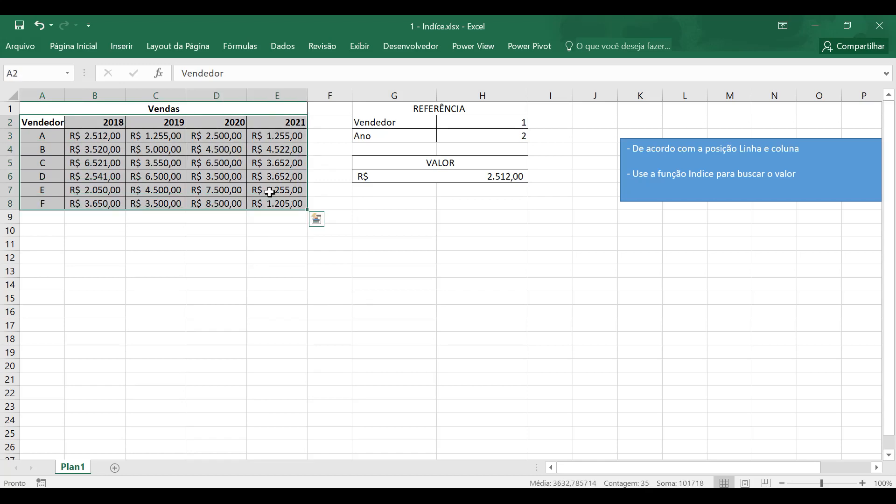
click(10, 122)
drag(12, 132, 13, 131)
click(43, 137)
click(45, 150)
click(44, 162)
click(109, 122)
click(167, 124)
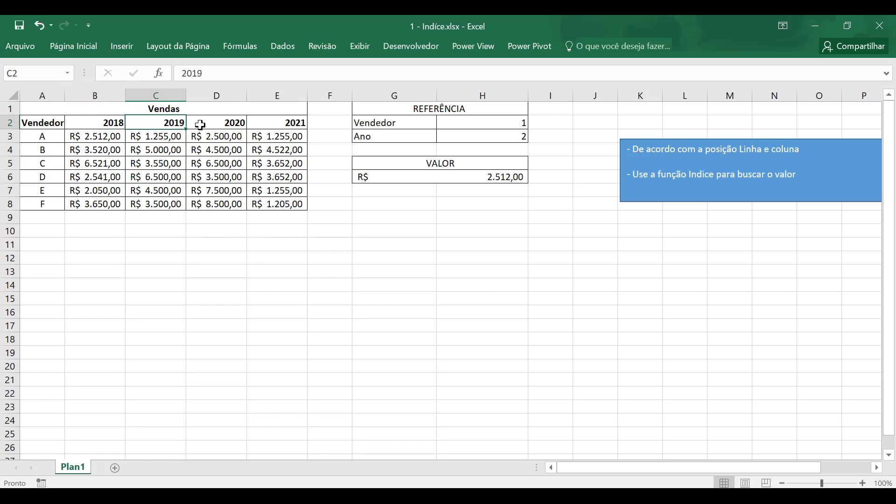
click(217, 124)
click(226, 138)
click(226, 150)
click(226, 164)
click(227, 176)
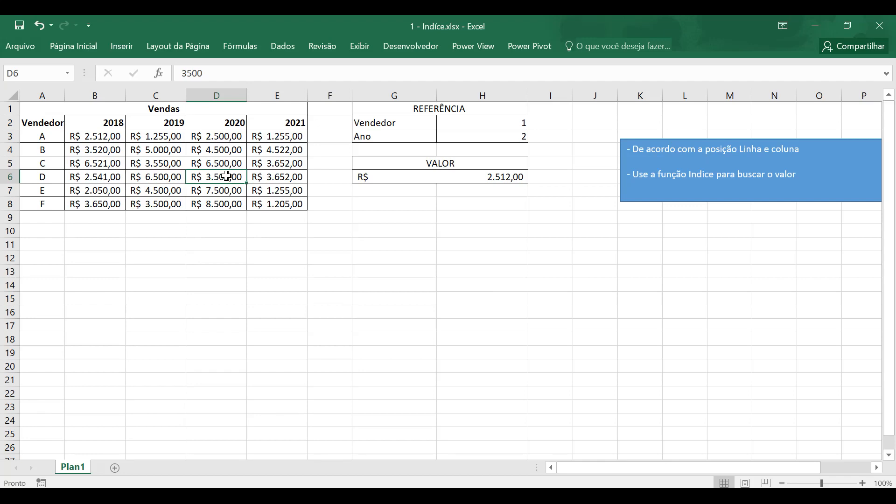
key(super)
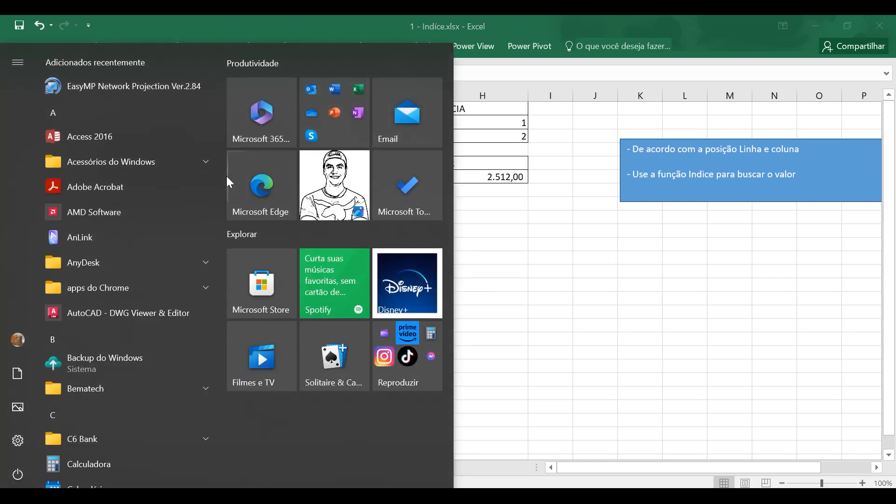
key(super)
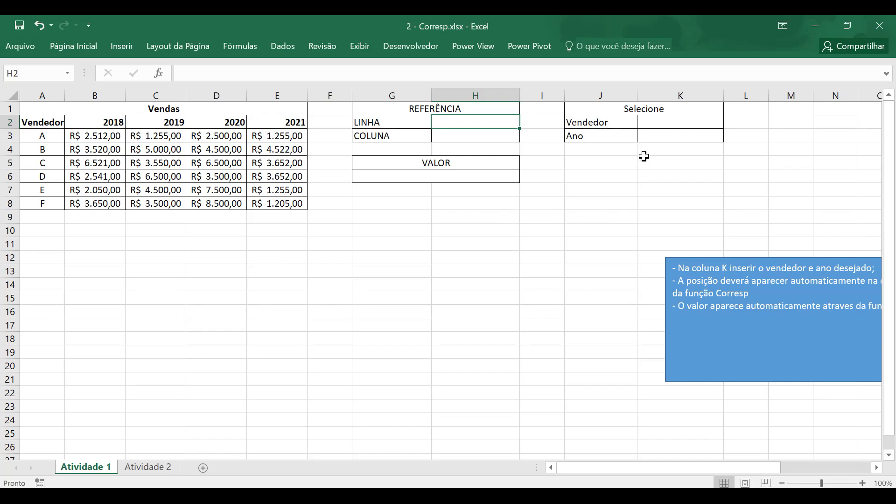
- In the Atividade 1 sheet, enter B as the Vendedor and 2020 as the Ano under Selecione, and compare them with the Vendas table
click(687, 118)
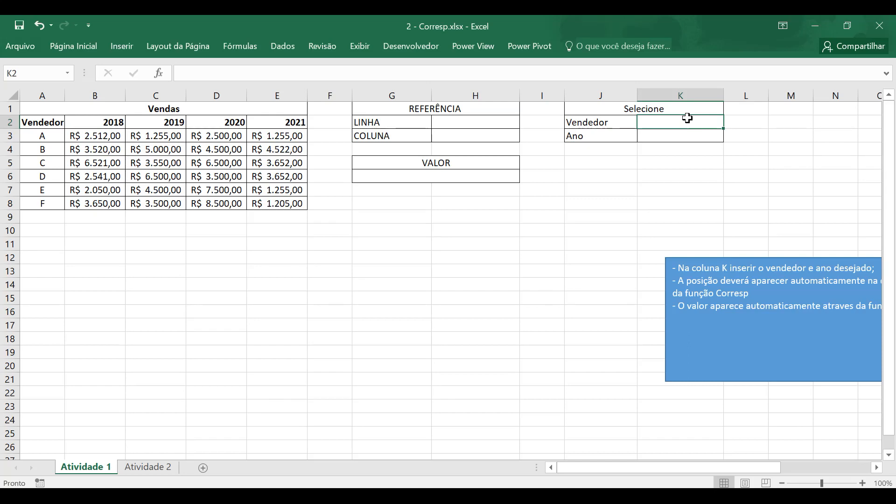
text(B)
key(Return)
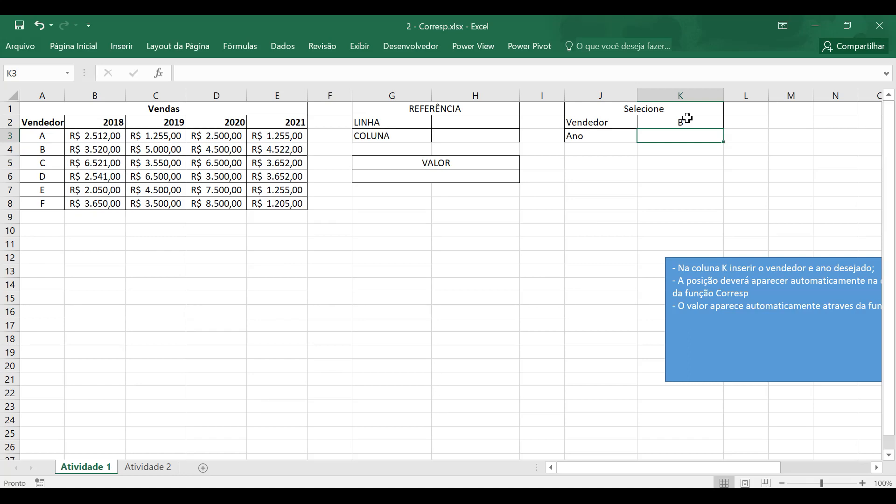
text(2020)
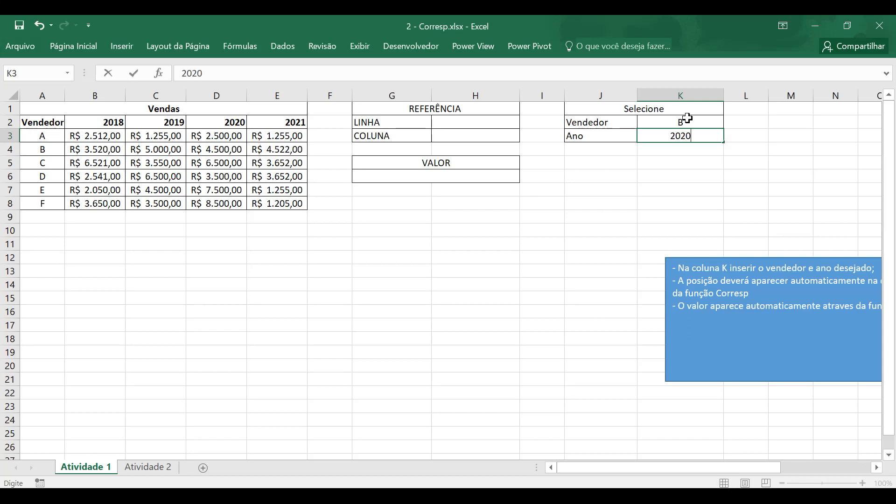
key(Return)
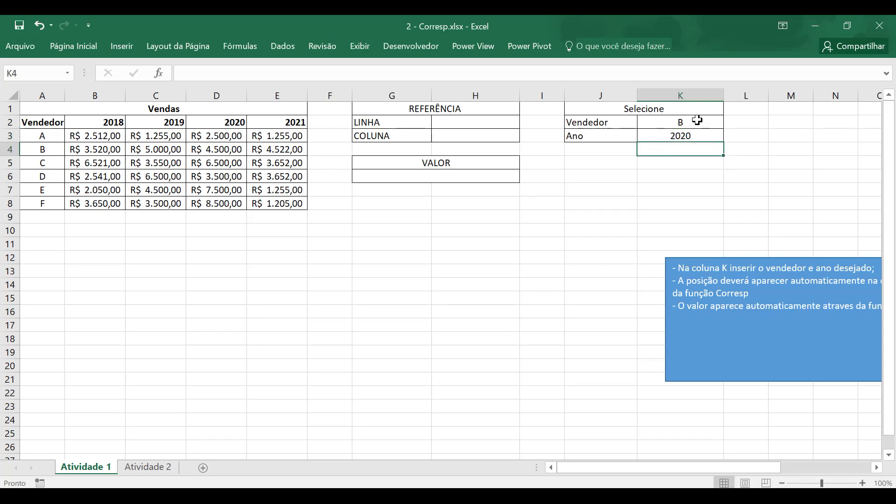
click(688, 120)
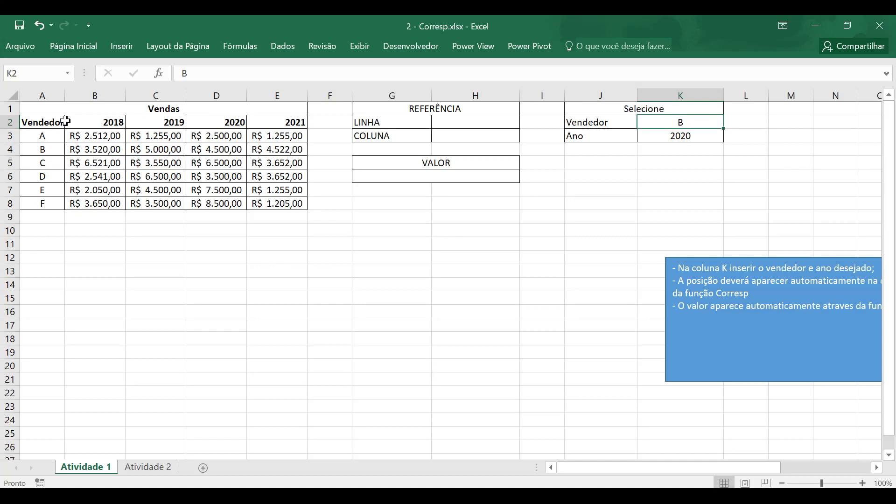
drag(55, 120, 300, 205)
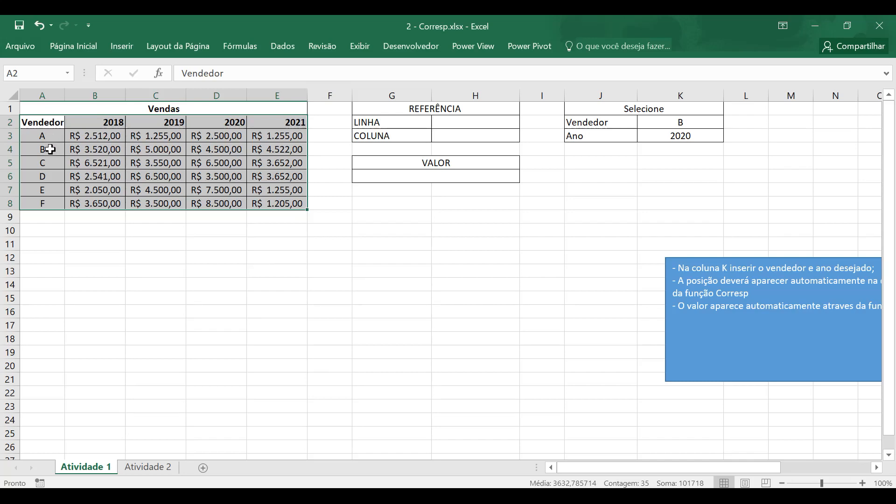
- Enter a CORRESP formula in the LINHA reference cell, looking up K2 in the vendor range A2:A8
click(466, 123)
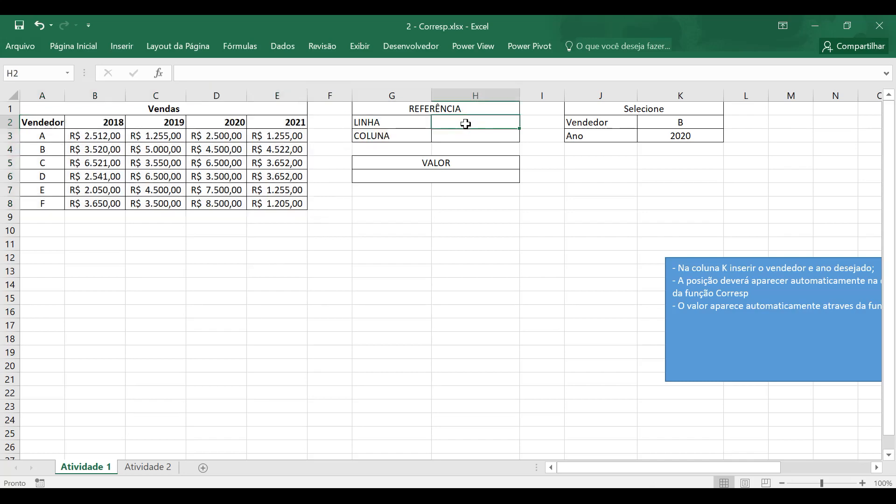
text(=co)
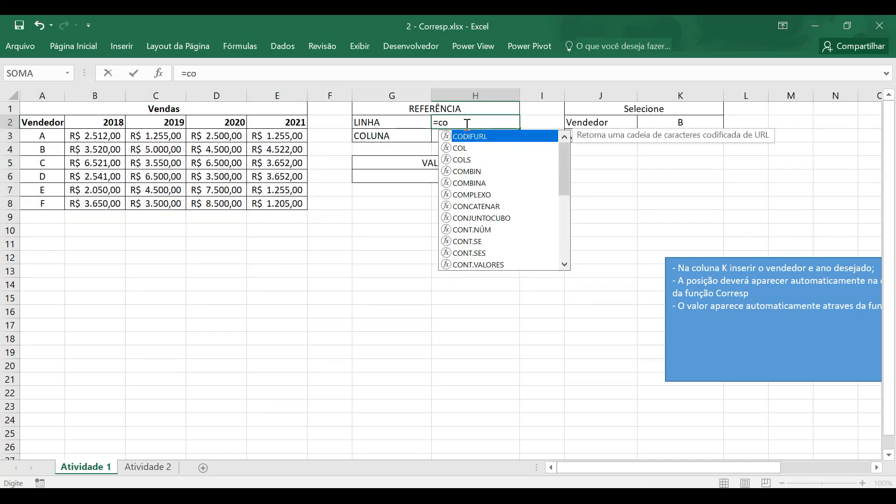
text(rr)
key(Down)
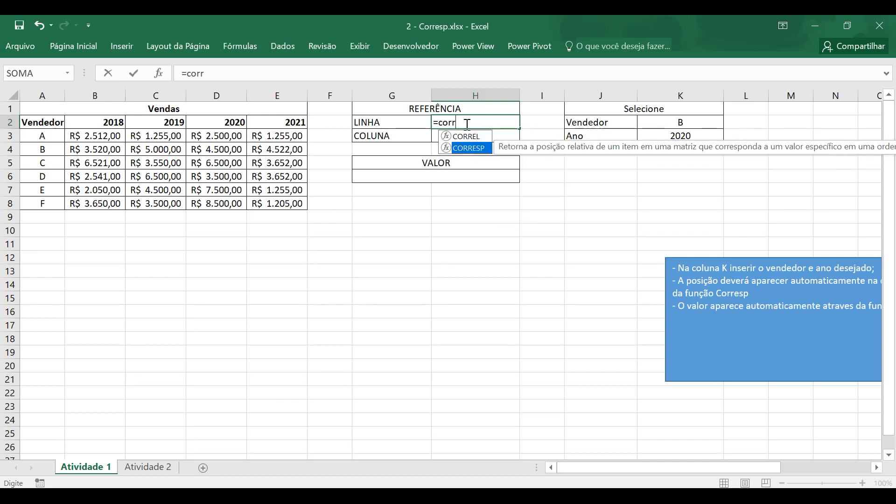
key(Tab)
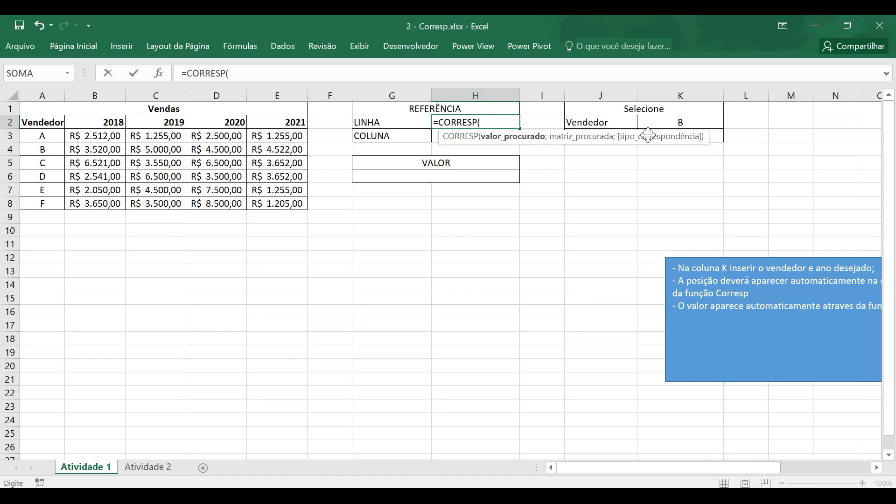
click(679, 123)
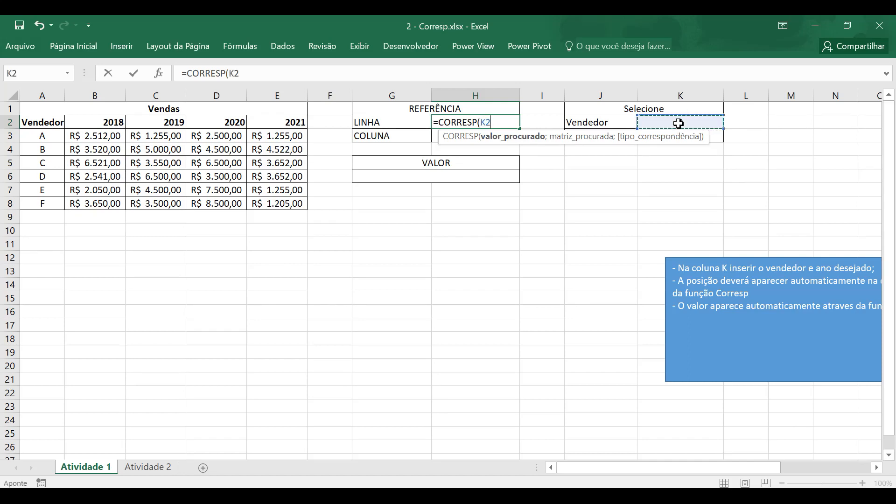
text(;)
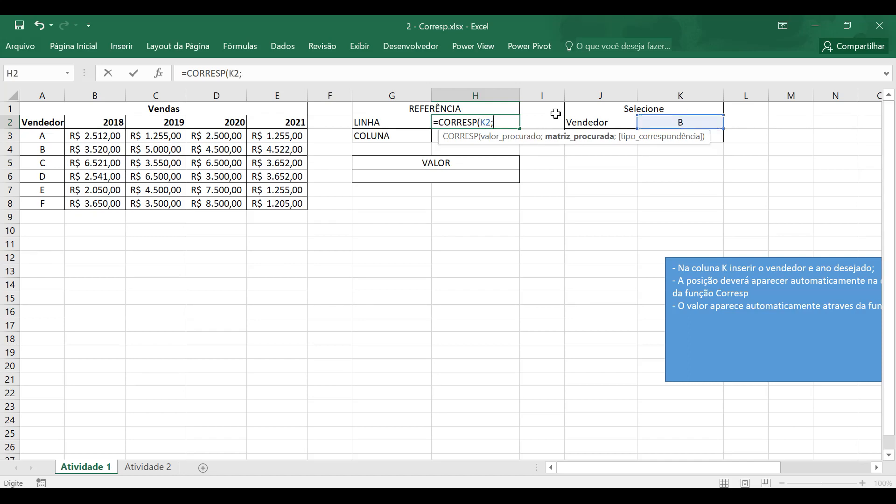
drag(52, 120, 50, 203)
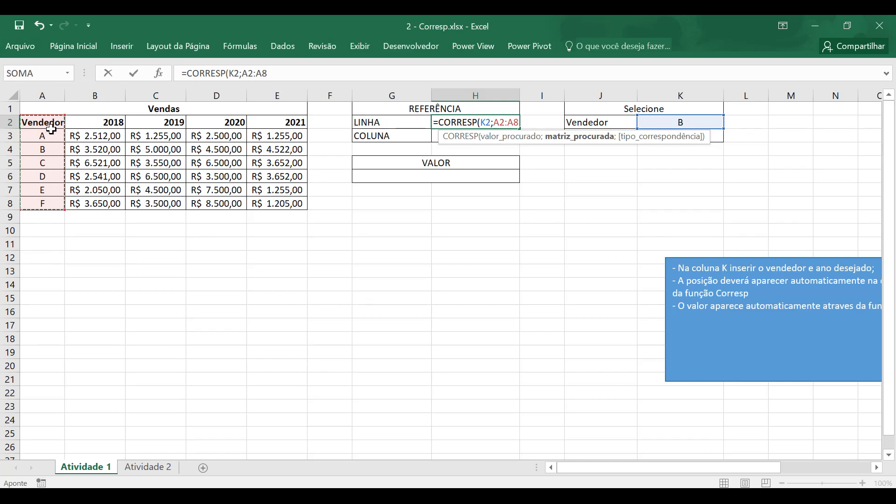
key(Return)
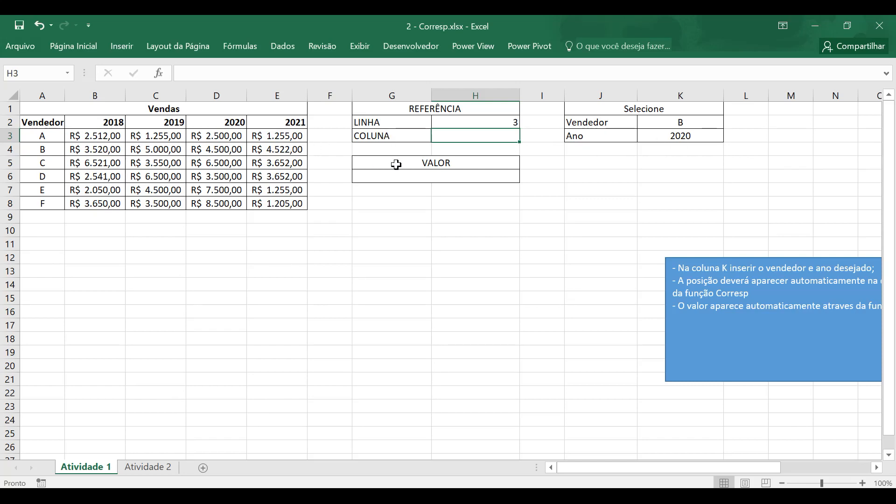
- Start a CORRESP formula in the COLUNA reference cell H3
text(=corr)
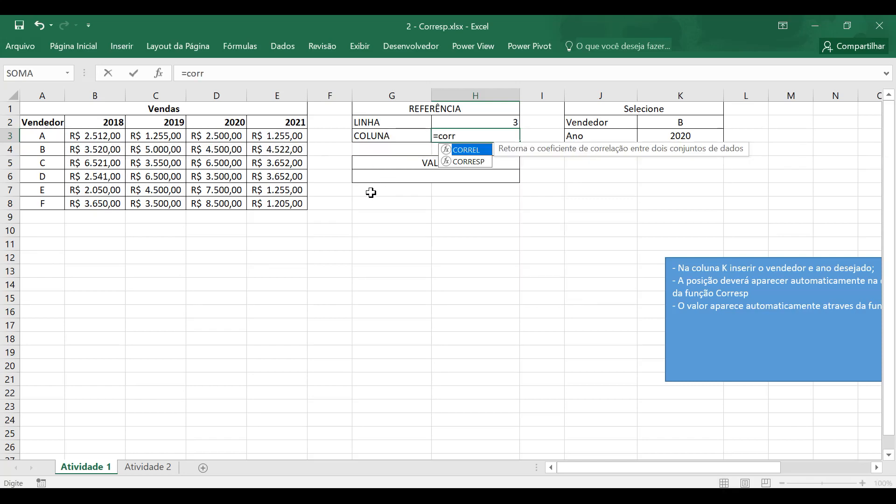
click(474, 166)
click(481, 144)
double_click(481, 141)
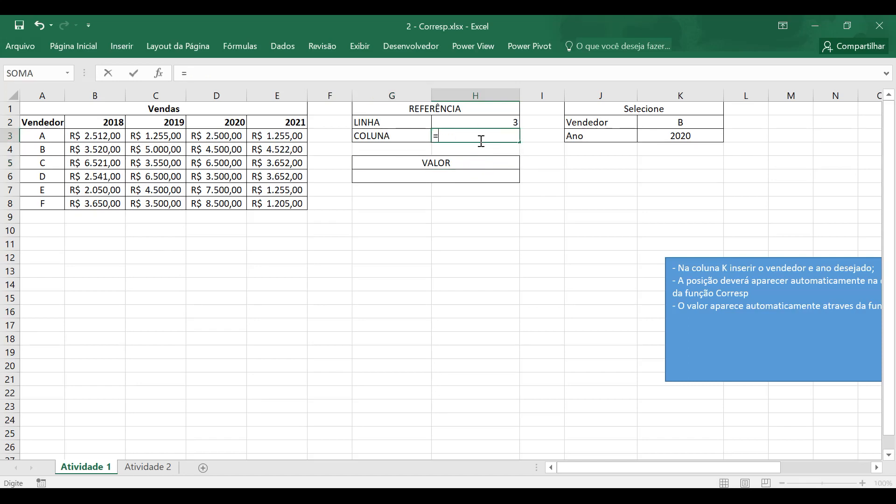
key(BackSpace)
key(BackSpace)
key(BackSpace)
text(orr)
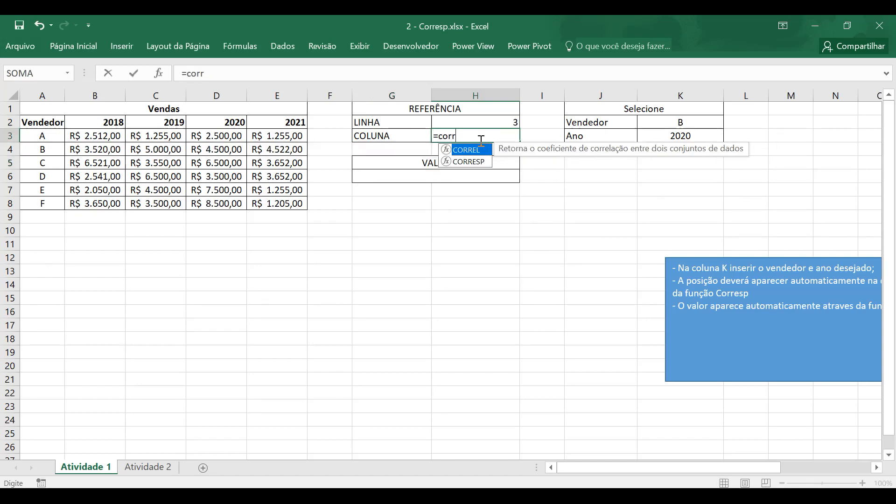
double_click(472, 161)
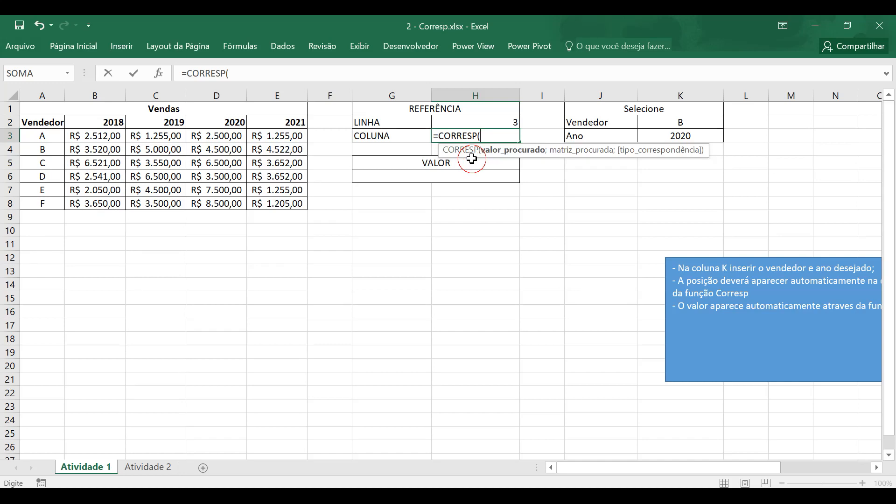
- Complete the COLUNA formula with K3 as the lookup value and the header range A2:E2 as the lookup array
click(703, 135)
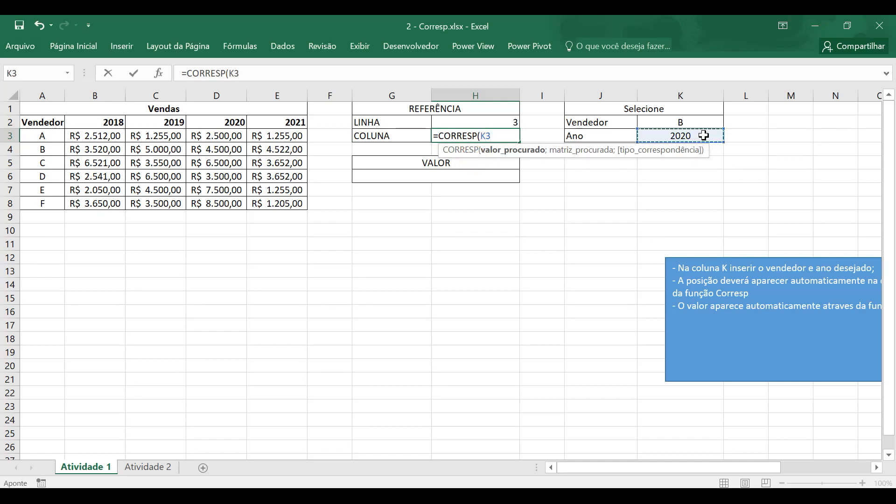
text(;)
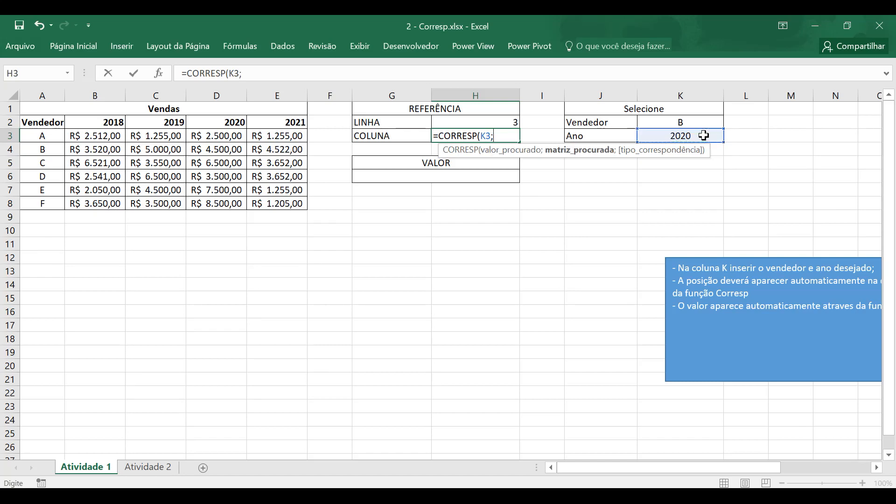
drag(52, 123, 273, 119)
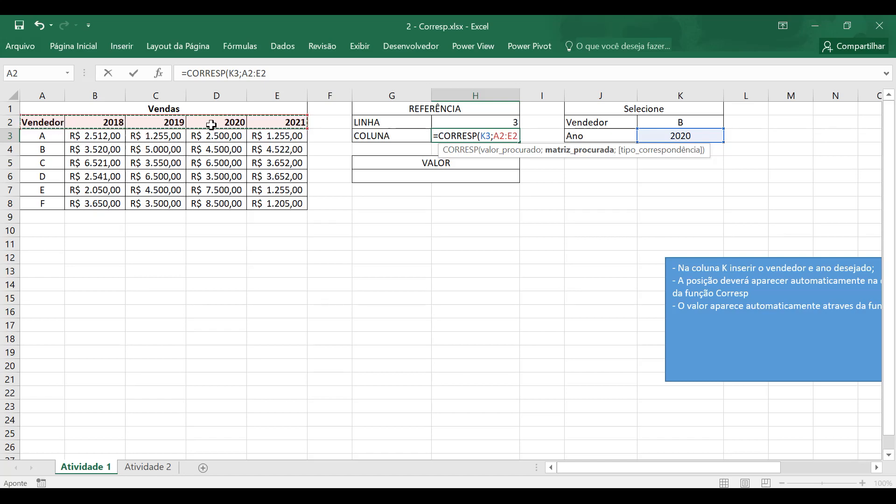
text())
key(Return)
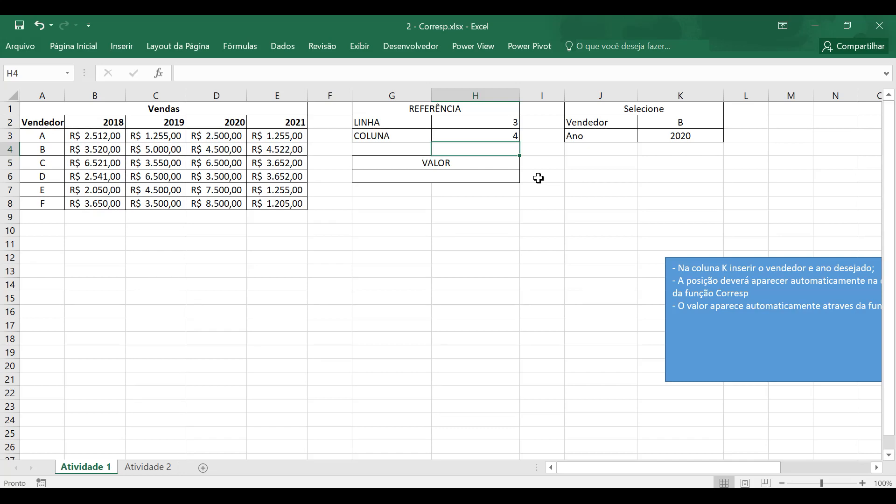
- Locate vendor B's 2020 sales in the table and start an ÍNDICE formula below VALOR with A2:E8 as the array
click(510, 174)
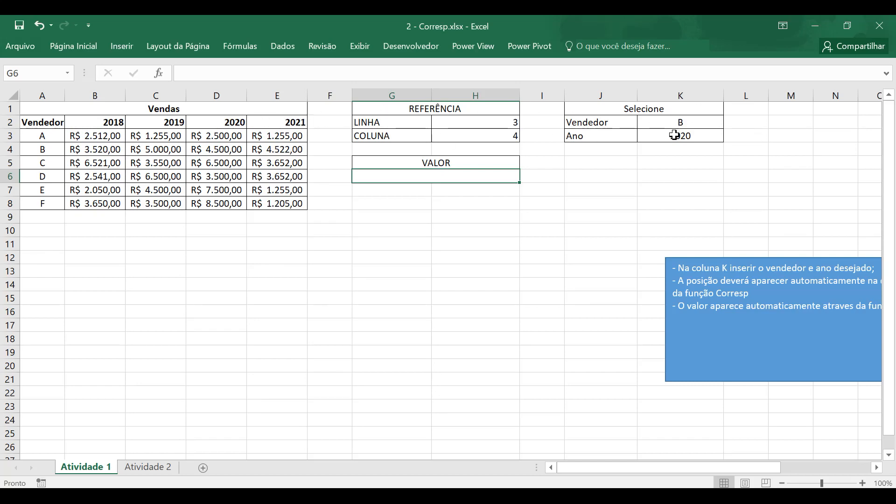
click(226, 148)
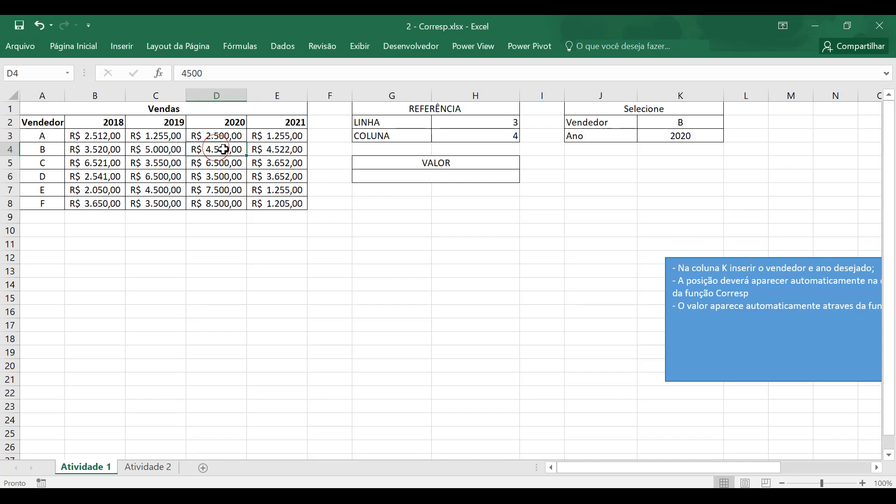
click(425, 175)
text(=in)
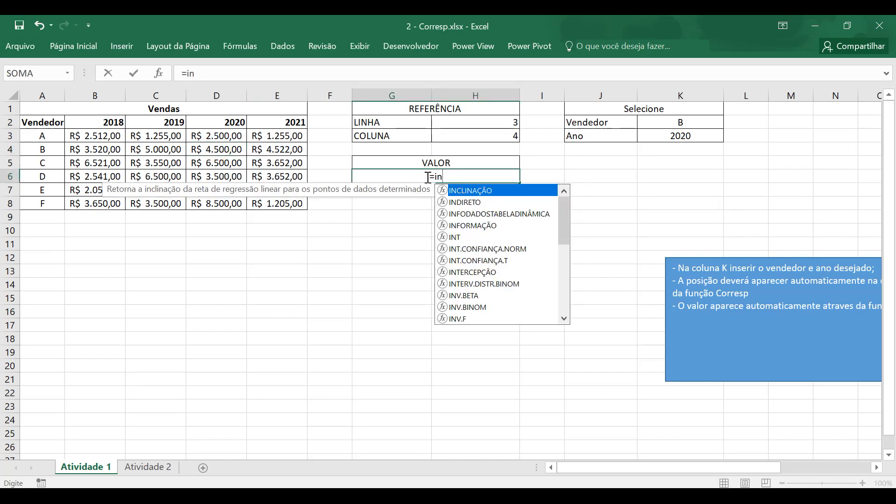
key(BackSpace)
key(BackSpace)
text(ín)
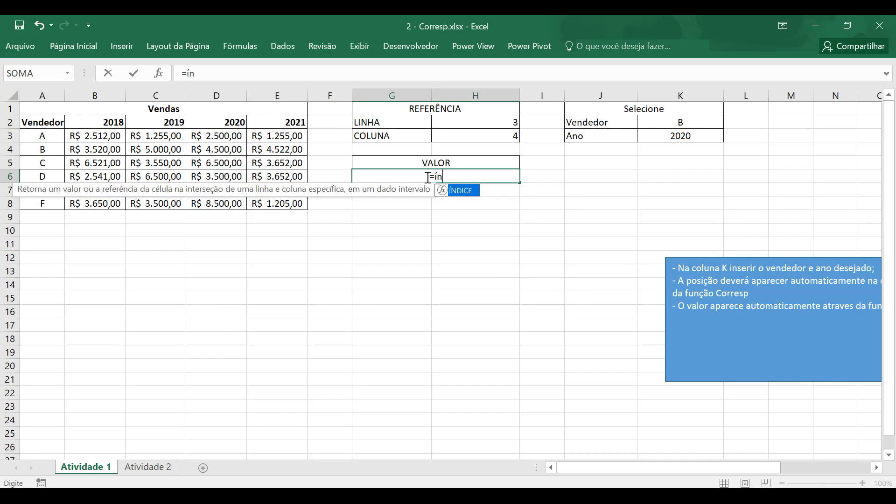
key(Tab)
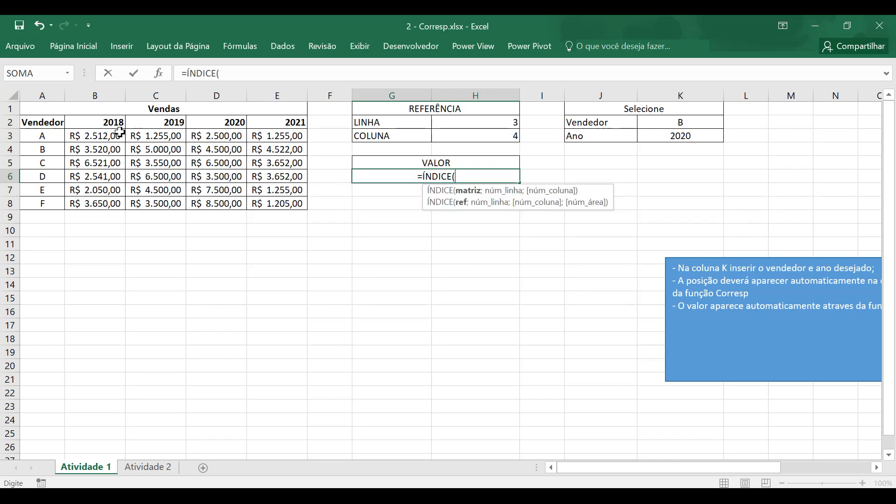
drag(49, 121, 278, 198)
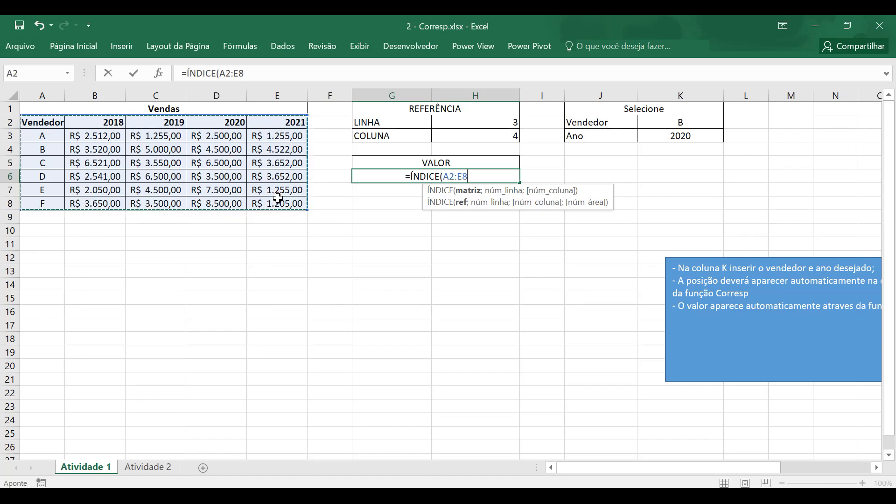
- Complete the VALOR formula with H2 as the row number and H3 as the column number, and select the result cell
text(;)
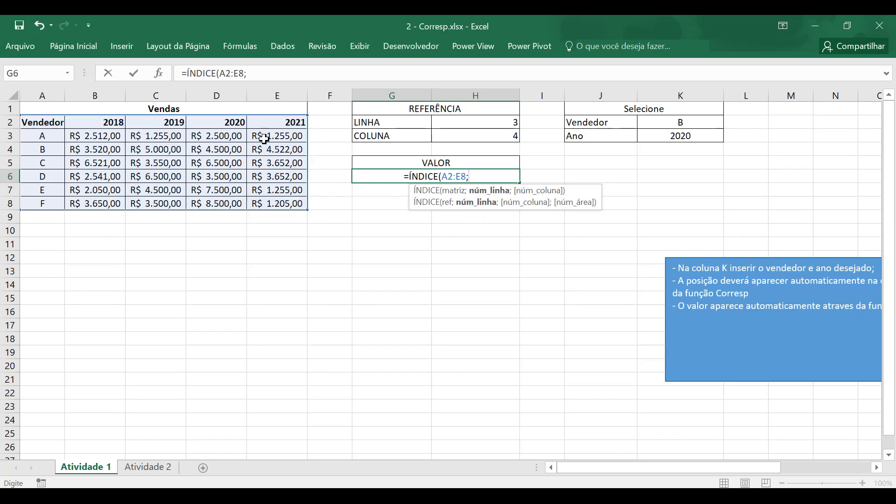
click(478, 123)
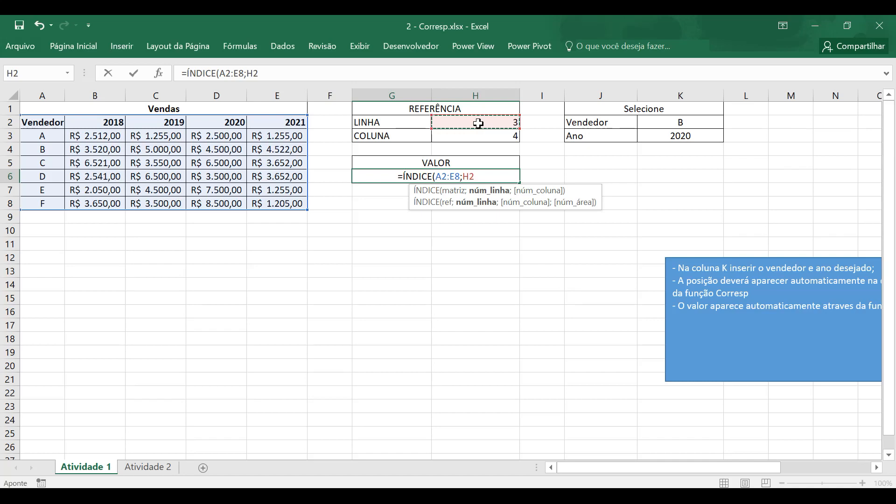
text(;)
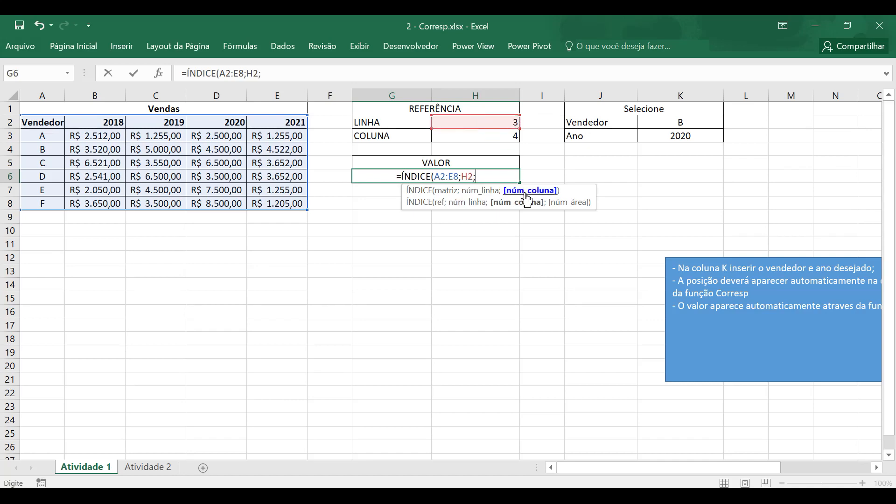
click(500, 137)
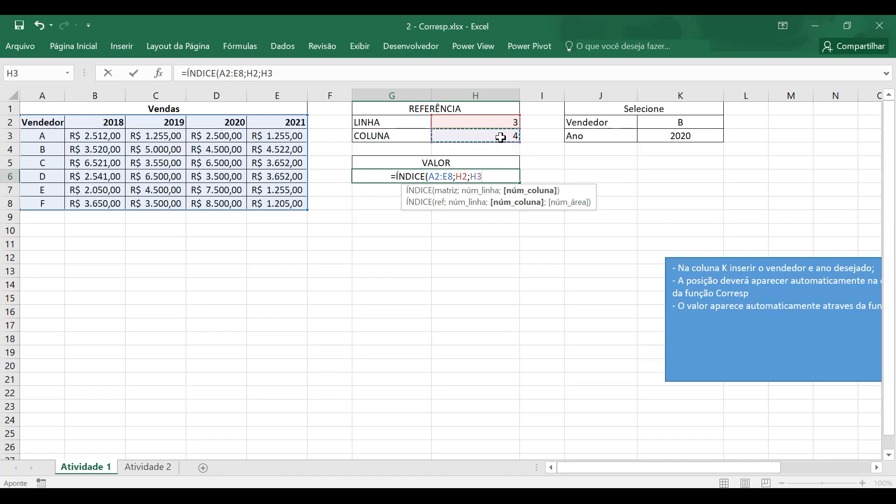
text())
key(Return)
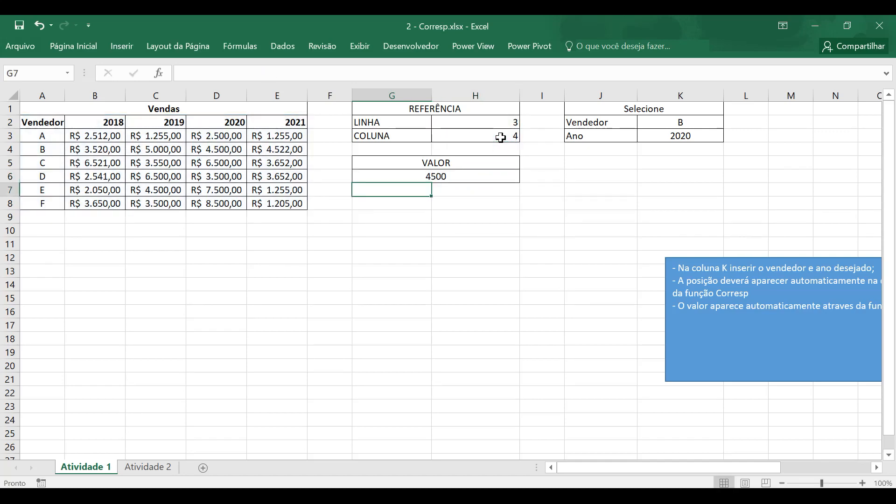
click(487, 174)
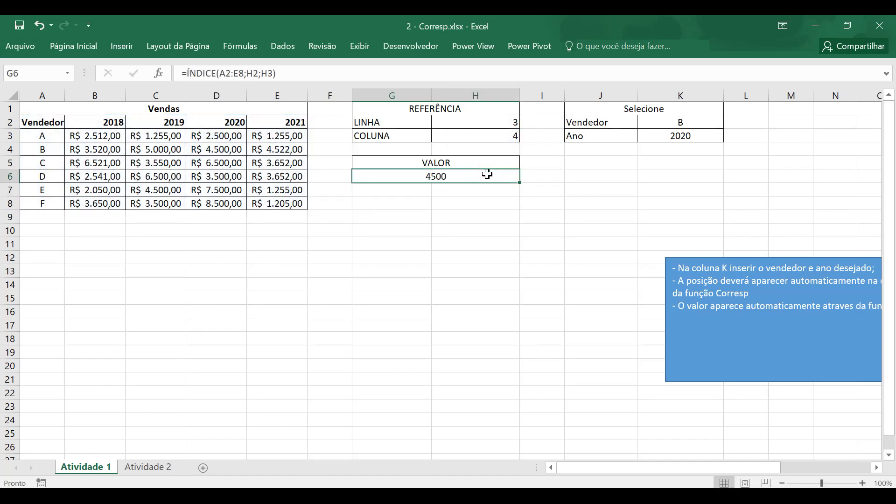